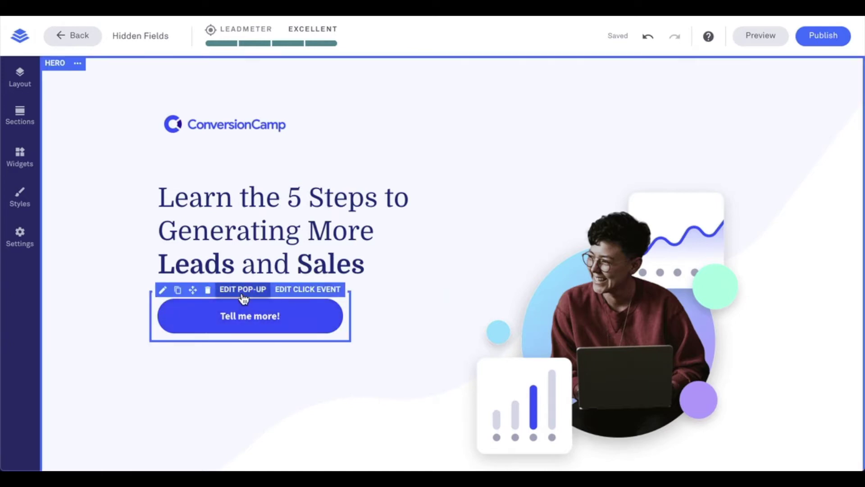
- Open the Tell me more! button's pop-up and view its form's integration settings
{"action": "left_click", "coordinate": [243, 289]}
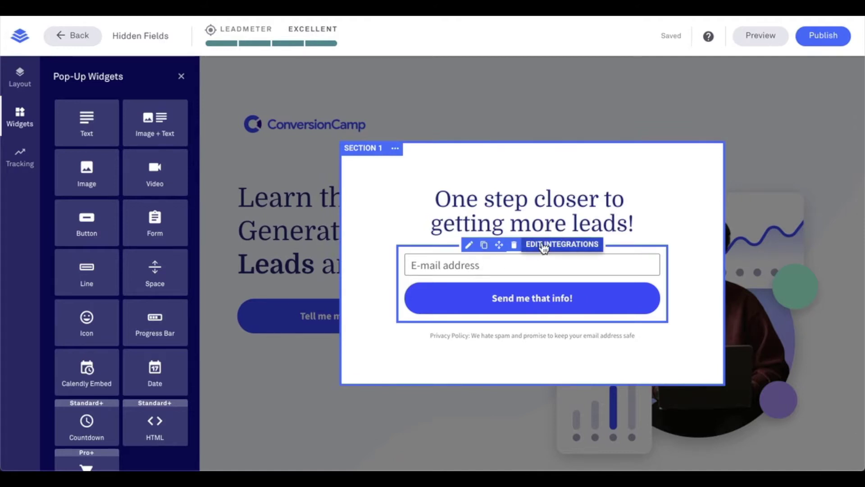
{"action": "left_click", "coordinate": [543, 245]}
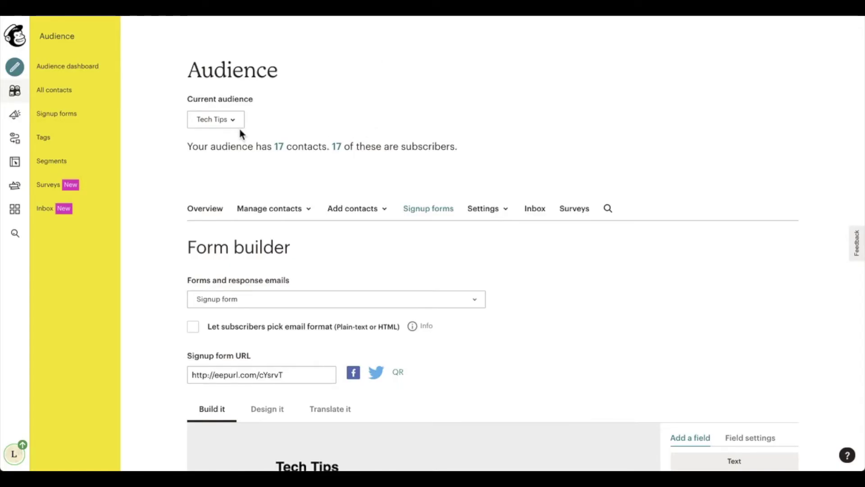
- Scroll the Tech Tips form builder to see its Email Address, Source and Referred By fields
{"action": "scroll", "coordinate": [254, 138], "scroll_direction": "down", "scroll_amount": 6}
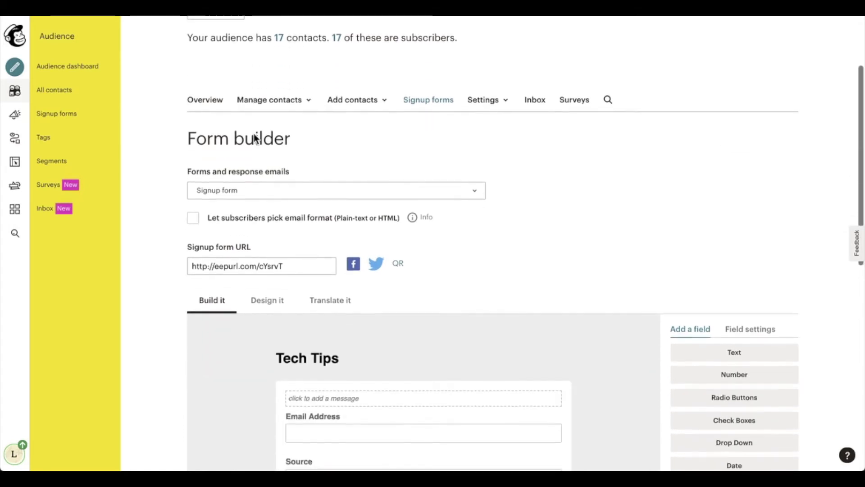
{"action": "scroll", "coordinate": [254, 139], "scroll_direction": "down", "scroll_amount": 2}
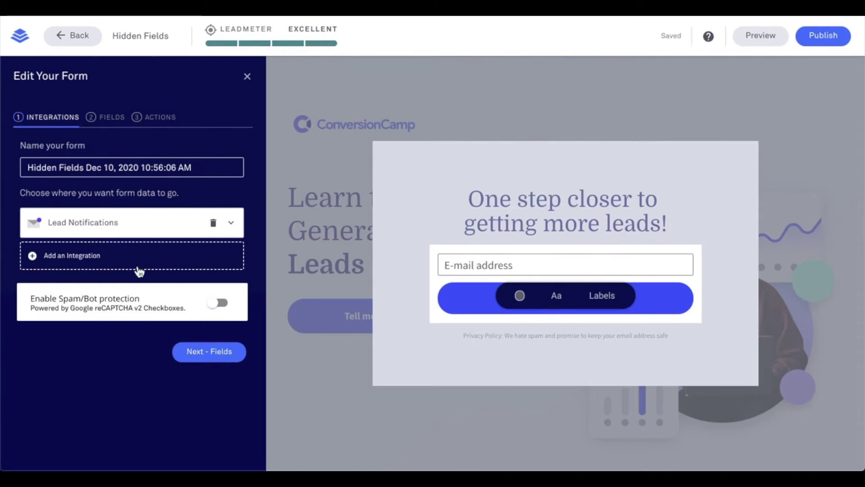
- Add a MailChimp integration that sends the pop-up form's data to the Tech Tips list
{"action": "left_click", "coordinate": [140, 264]}
{"action": "scroll", "coordinate": [139, 263], "scroll_direction": "down", "scroll_amount": 2}
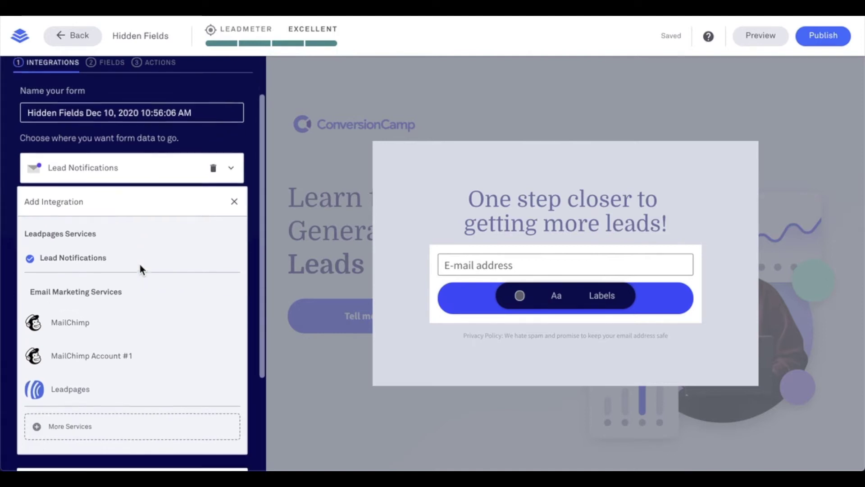
{"action": "left_click", "coordinate": [107, 323]}
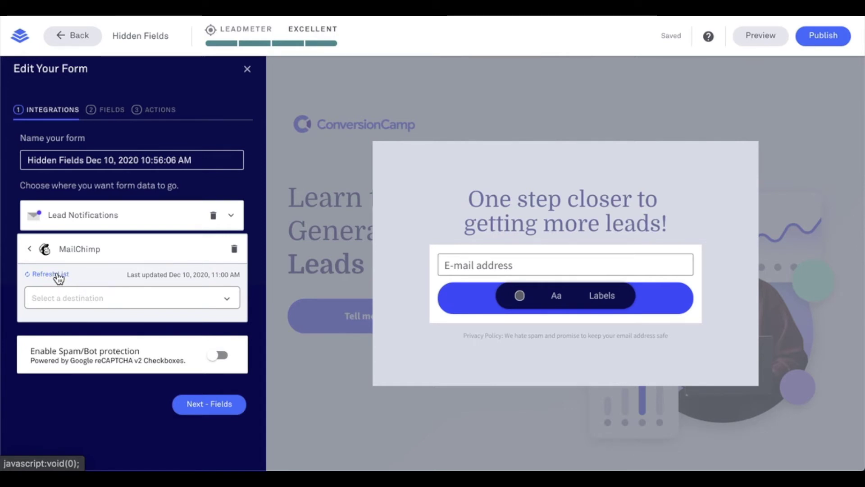
{"action": "left_click", "coordinate": [86, 305]}
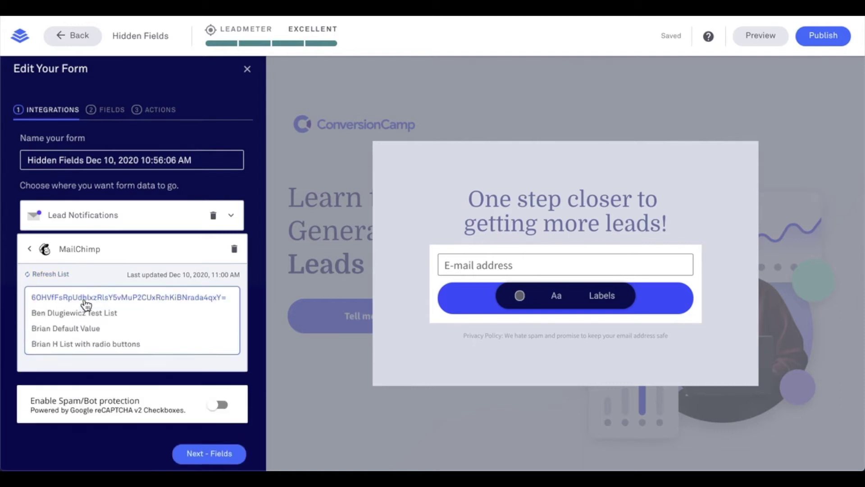
{"action": "scroll", "coordinate": [86, 306], "scroll_direction": "down", "scroll_amount": 5}
{"action": "scroll", "coordinate": [86, 306], "scroll_direction": "down", "scroll_amount": 15}
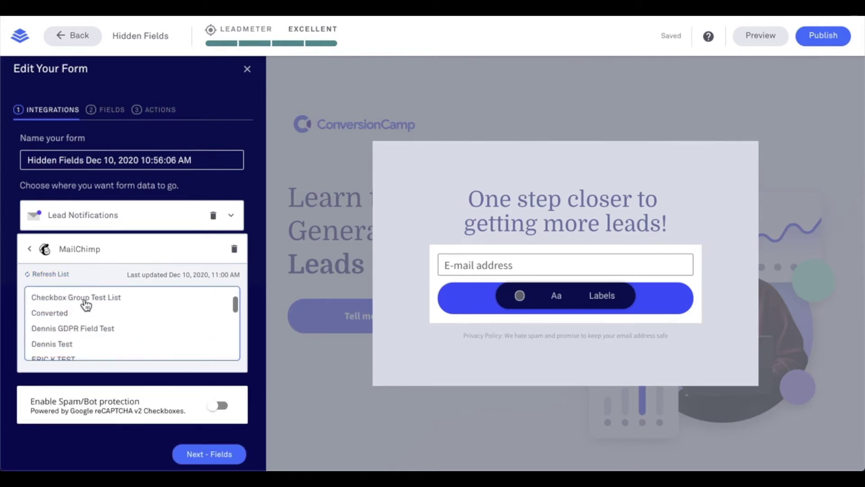
{"action": "scroll", "coordinate": [86, 305], "scroll_direction": "down", "scroll_amount": 15}
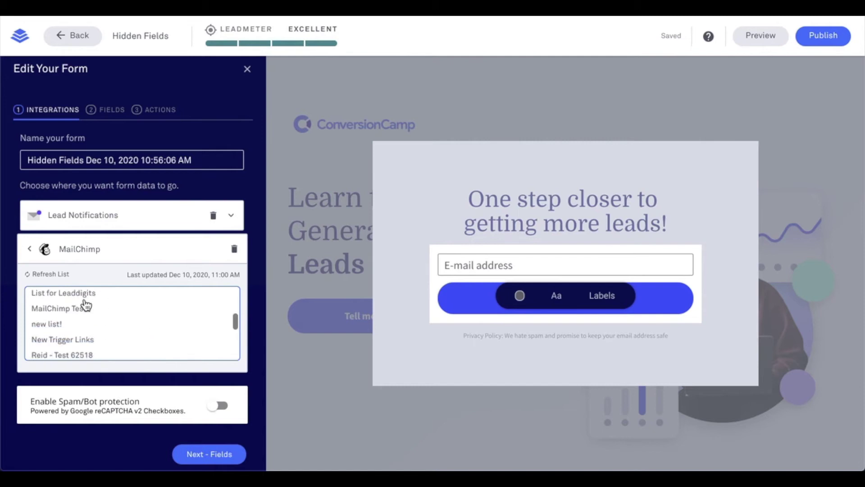
{"action": "scroll", "coordinate": [86, 305], "scroll_direction": "up", "scroll_amount": 2}
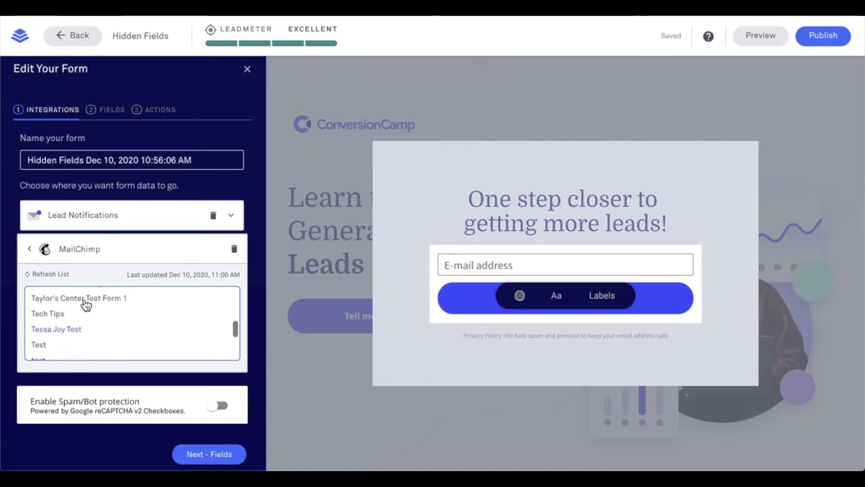
{"action": "left_click", "coordinate": [61, 331]}
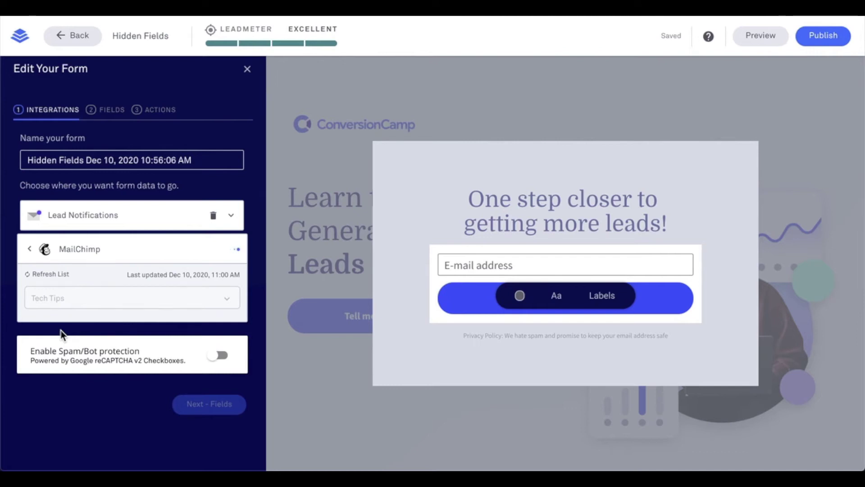
{"action": "left_click", "coordinate": [140, 261]}
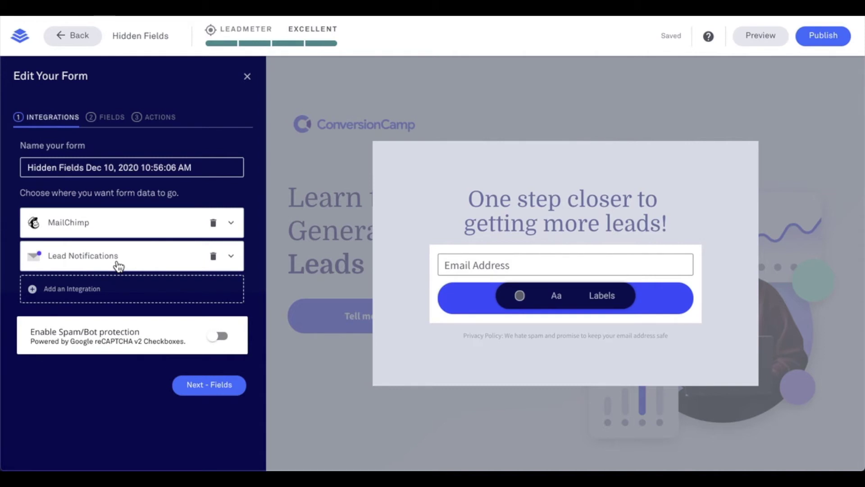
- Delete the Lead Notifications integration, leaving MailChimp, and proceed to the form's Fields step
{"action": "left_click", "coordinate": [213, 256]}
{"action": "left_click", "coordinate": [208, 235]}
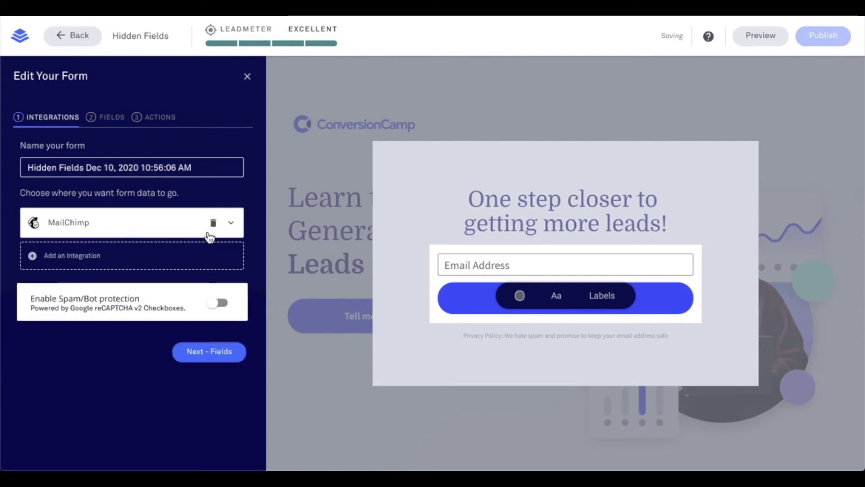
{"action": "left_click", "coordinate": [198, 353]}
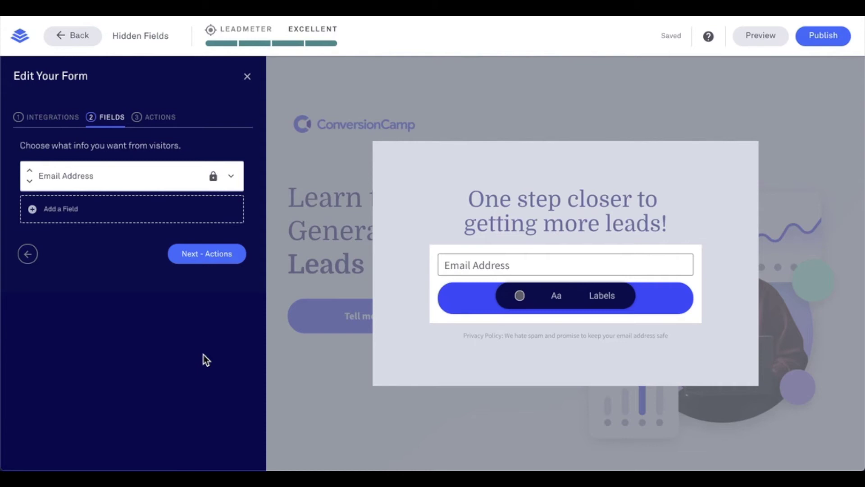
- Add a hidden Source field with default value '-' and URL mapping source
{"action": "left_click", "coordinate": [130, 218]}
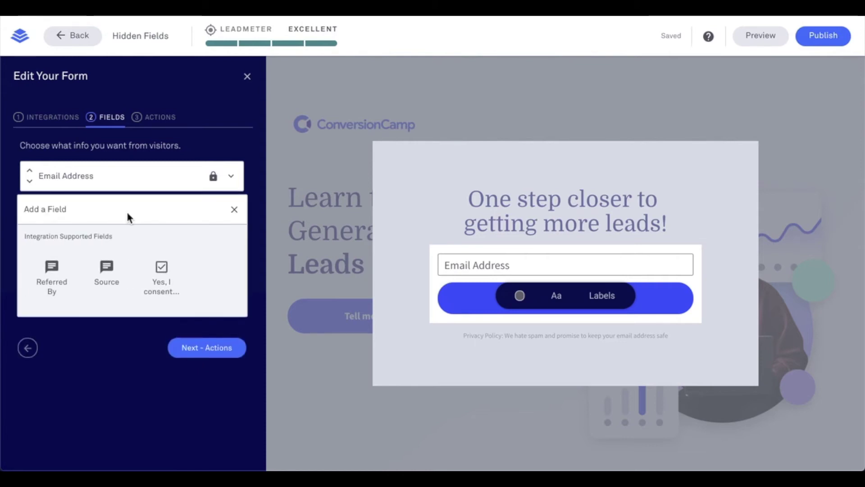
{"action": "left_click", "coordinate": [108, 269]}
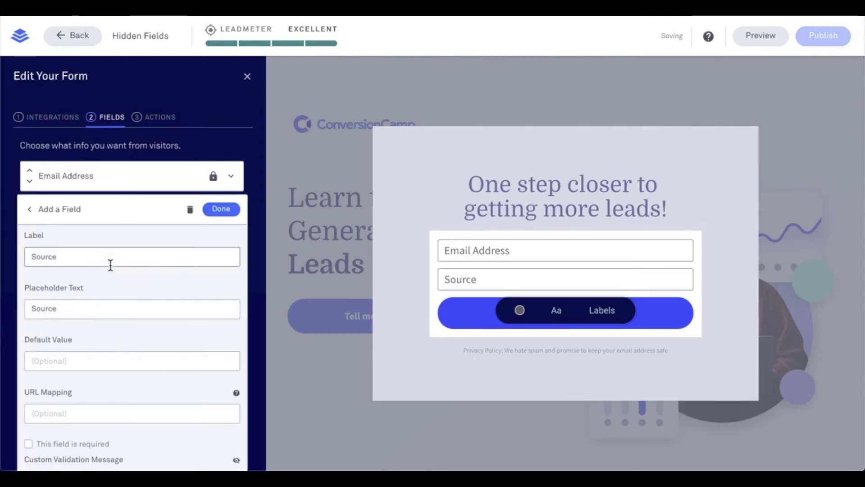
{"action": "scroll", "coordinate": [110, 265], "scroll_direction": "down", "scroll_amount": 1}
{"action": "scroll", "coordinate": [110, 267], "scroll_direction": "down", "scroll_amount": 1}
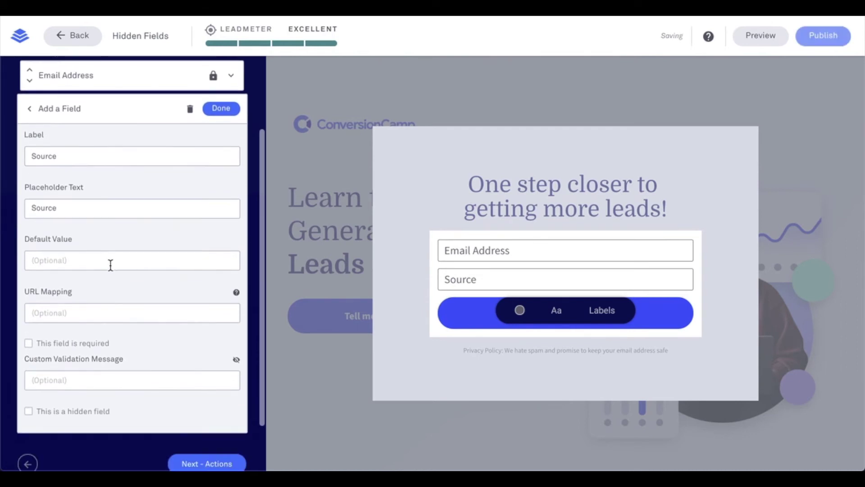
{"action": "left_click", "coordinate": [33, 411]}
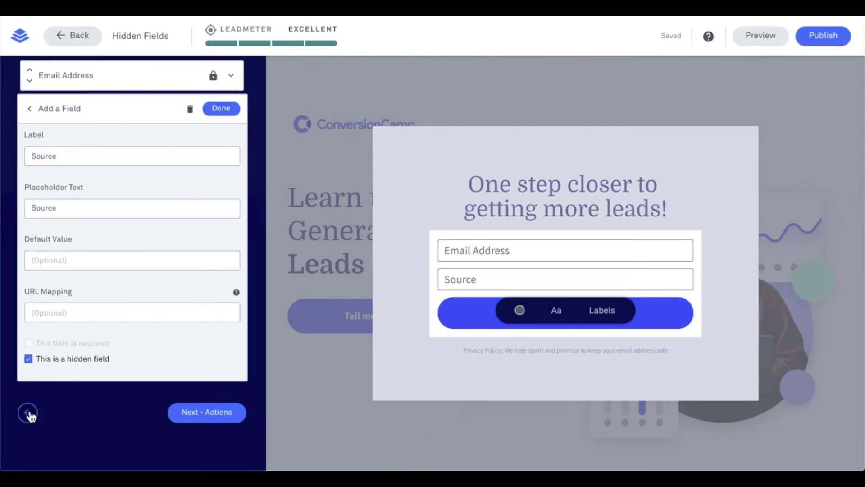
{"action": "left_click", "coordinate": [74, 261]}
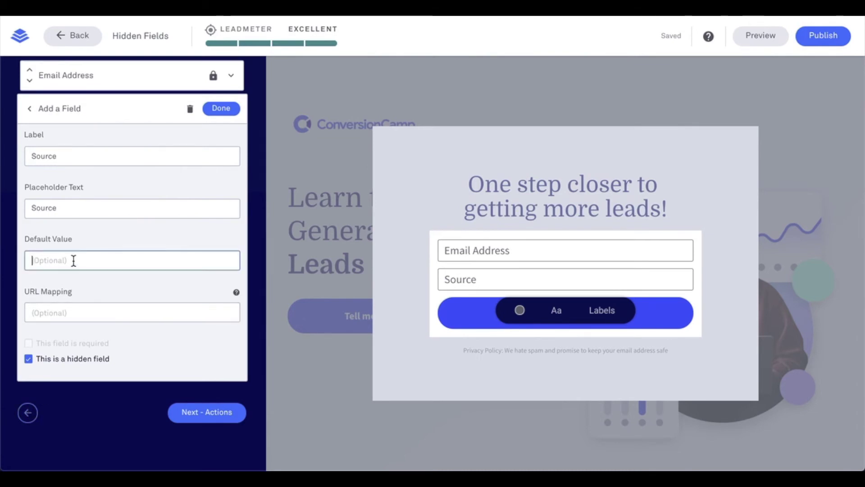
{"action": "type", "text": "-"}
{"action": "left_click", "coordinate": [74, 311]}
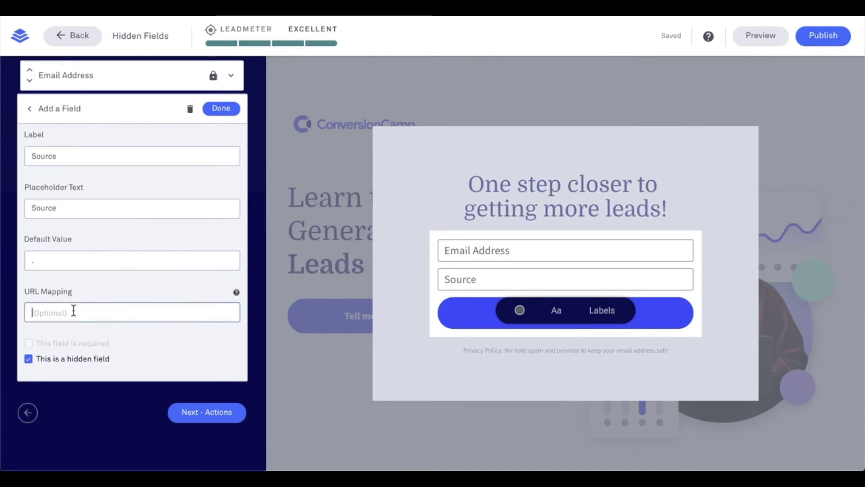
{"action": "type", "text": "sou"}
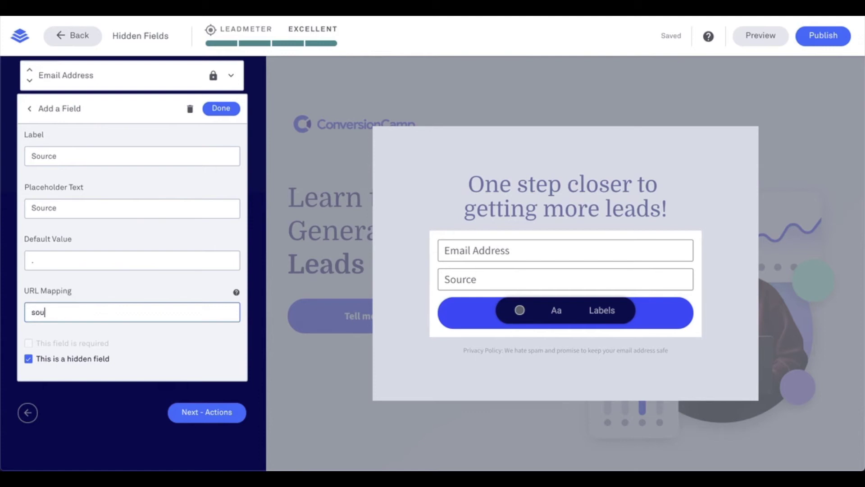
{"action": "type", "text": "rce"}
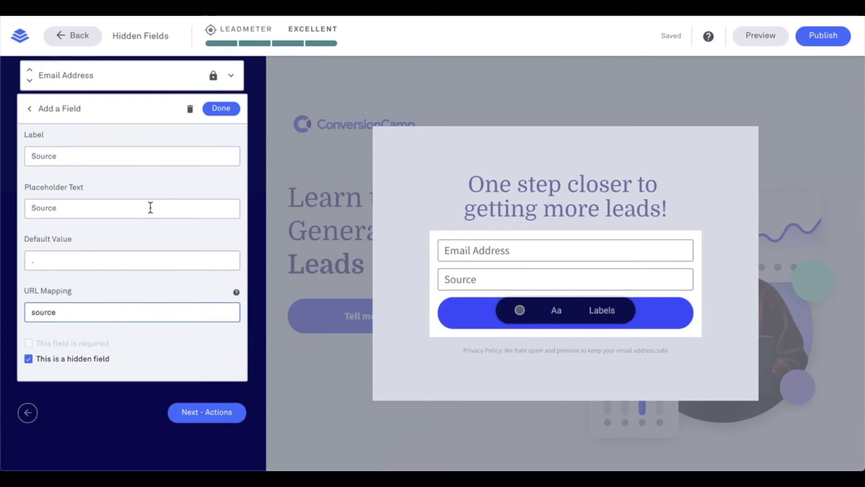
{"action": "left_click", "coordinate": [215, 108]}
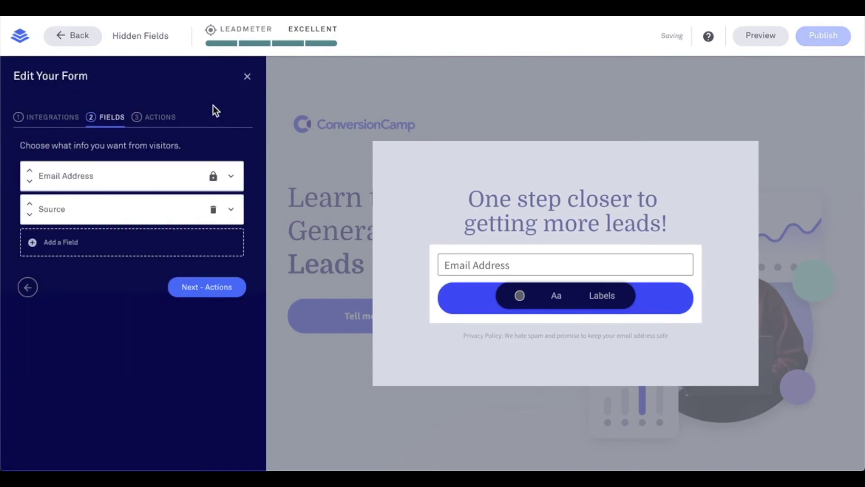
- Add a hidden Referred By field with default value ',' and URL mapping referred_by
{"action": "left_click", "coordinate": [140, 247]}
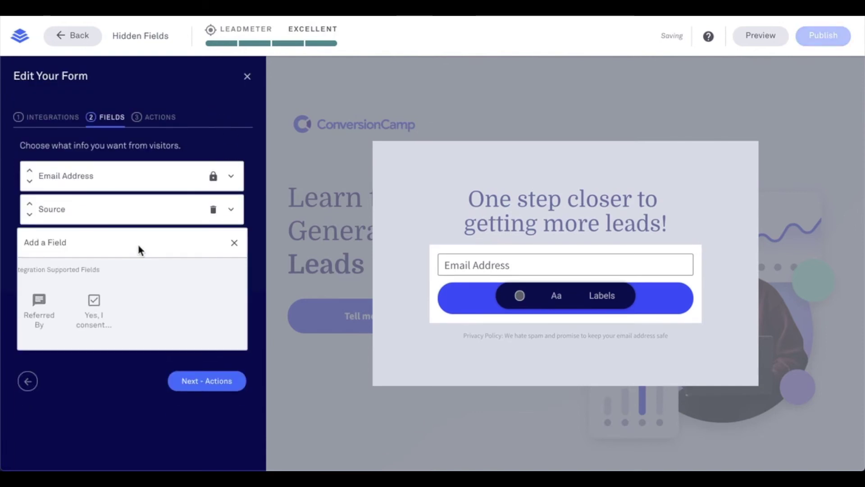
{"action": "left_click", "coordinate": [43, 309]}
{"action": "scroll", "coordinate": [43, 305], "scroll_direction": "down", "scroll_amount": 3}
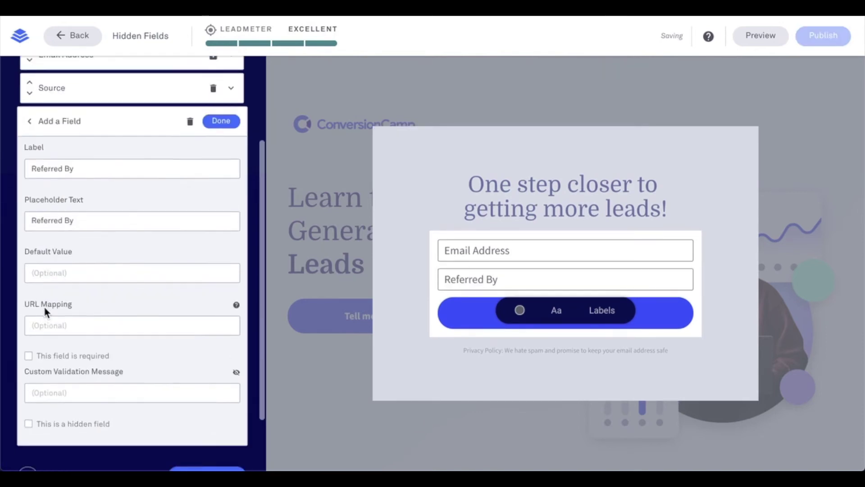
{"action": "left_click", "coordinate": [28, 410]}
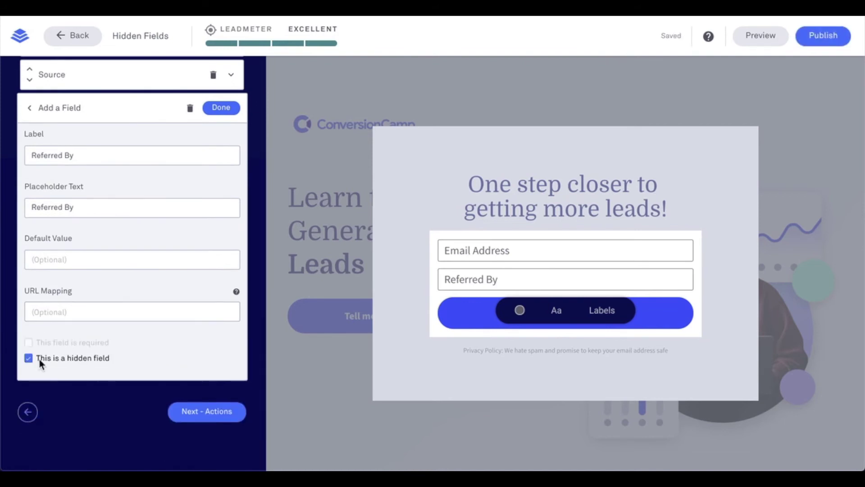
{"action": "left_click", "coordinate": [52, 261]}
{"action": "type", "text": ","}
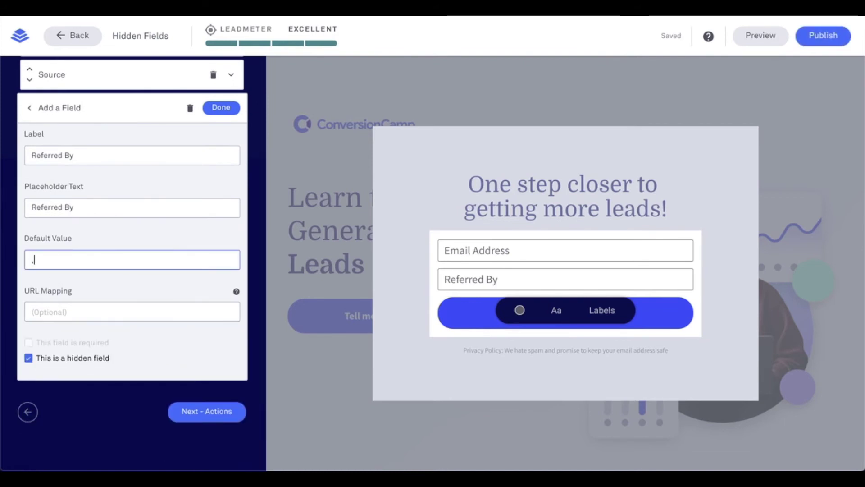
{"action": "left_click", "coordinate": [47, 311]}
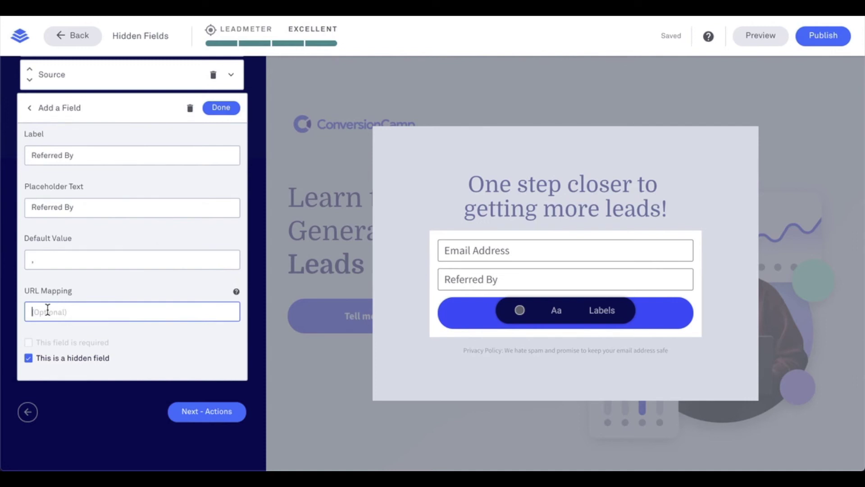
{"action": "type", "text": "referred_by"}
{"action": "left_click", "coordinate": [225, 104]}
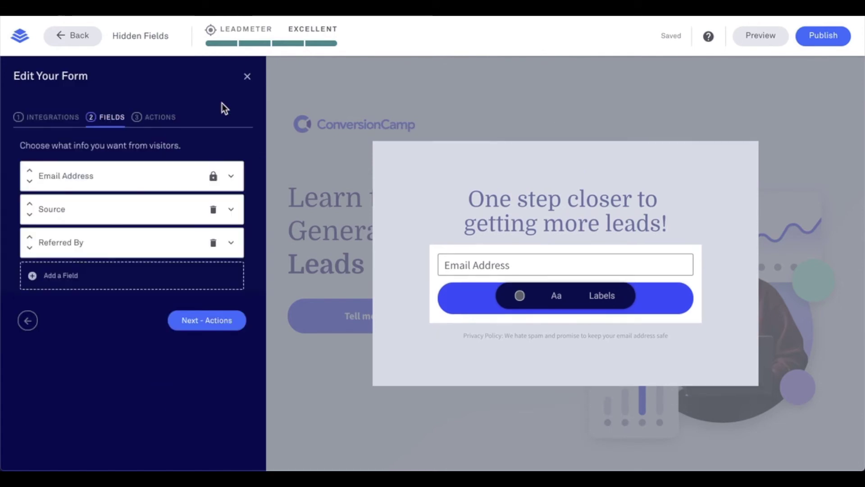
- Save the form through its Actions step and close the pop-up editor
{"action": "left_click", "coordinate": [205, 321]}
{"action": "left_click", "coordinate": [215, 362]}
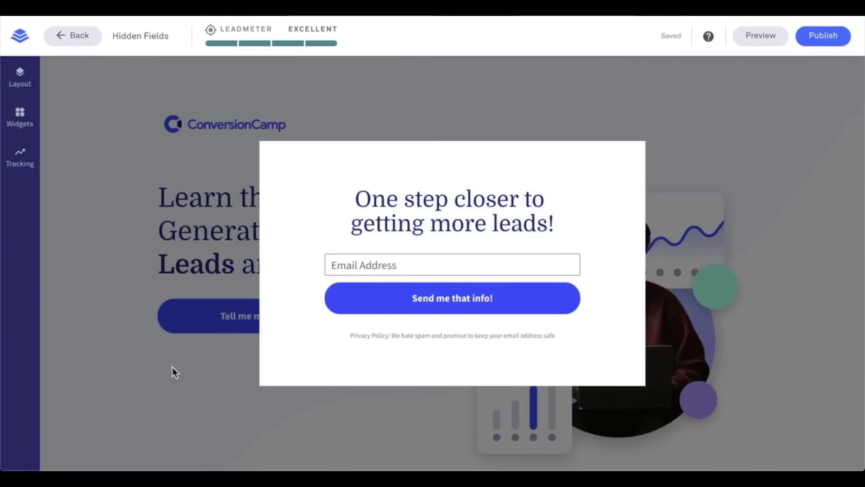
{"action": "left_click", "coordinate": [172, 367]}
- Publish the landing page and copy its hidden-fields page link
{"action": "left_click", "coordinate": [804, 39]}
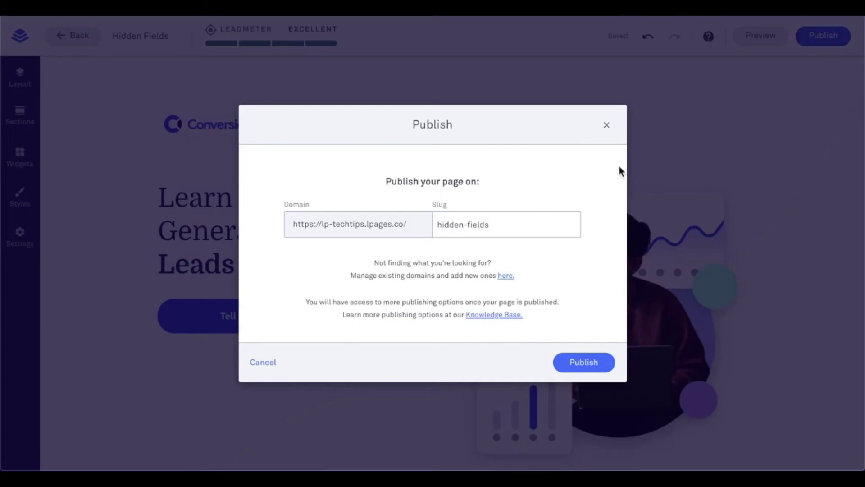
{"action": "left_click", "coordinate": [564, 362]}
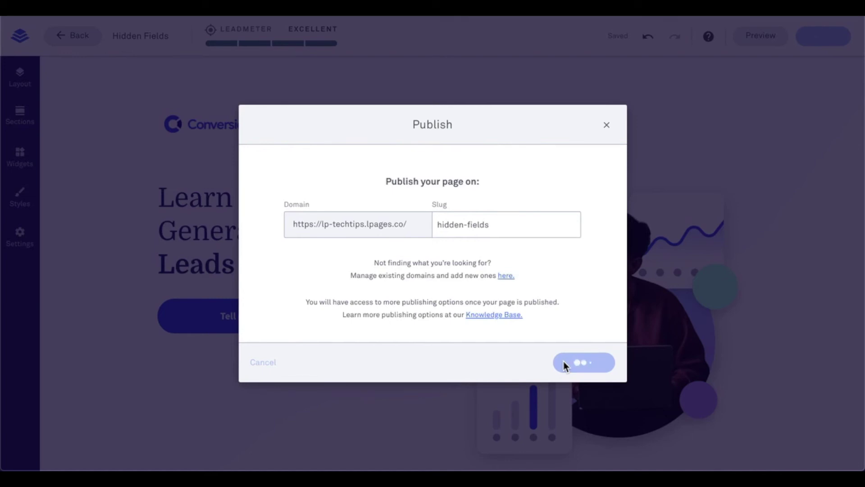
{"action": "left_click", "coordinate": [519, 235]}
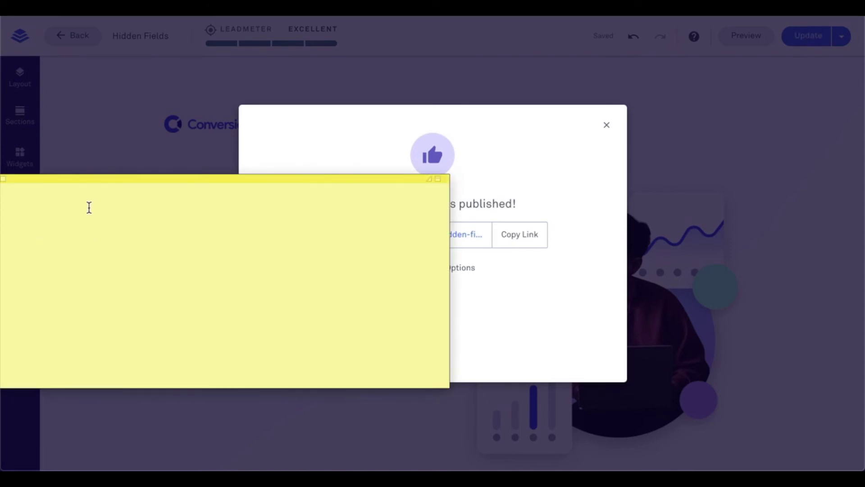
- In a sticky note, paste the page link and append ?source=Leadpages&referred_by= plus a referrer name
{"action": "left_click_drag", "start_coordinate": [76, 183], "coordinate": [159, 162]}
{"action": "type", "text": "c"}
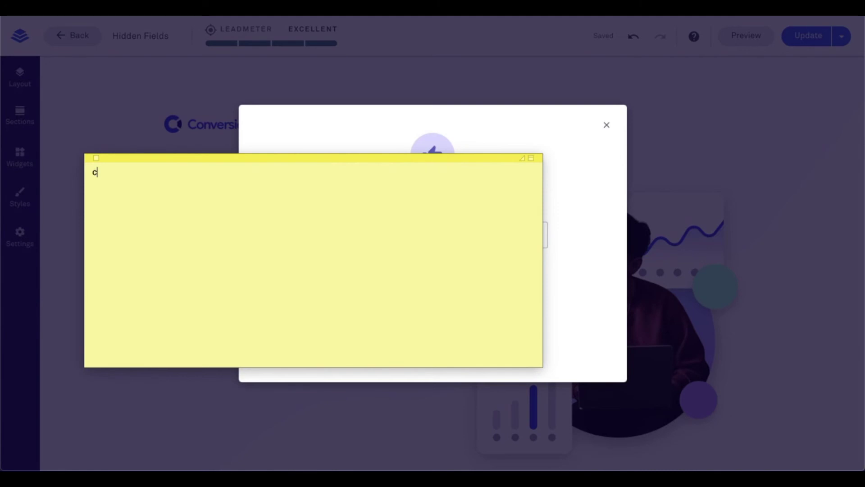
{"action": "key", "text": "BackSpace"}
{"action": "key", "text": "super+v"}
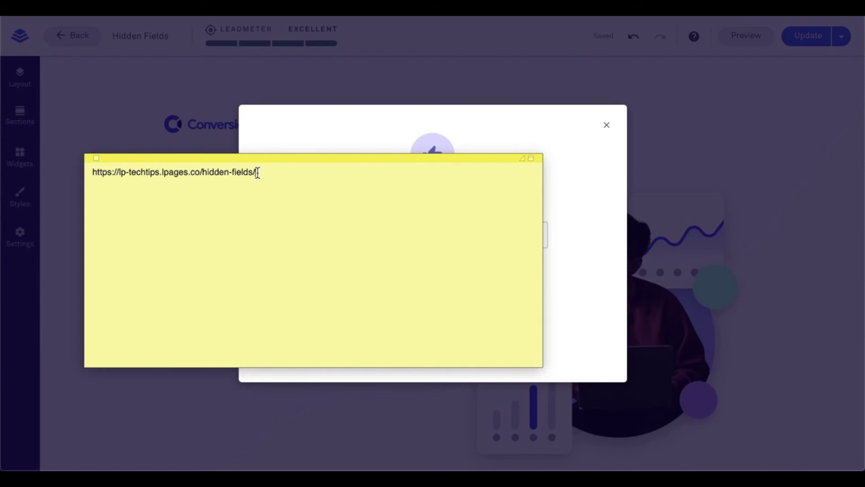
{"action": "type", "text": "?source="}
{"action": "type", "text": "Leadpages&"}
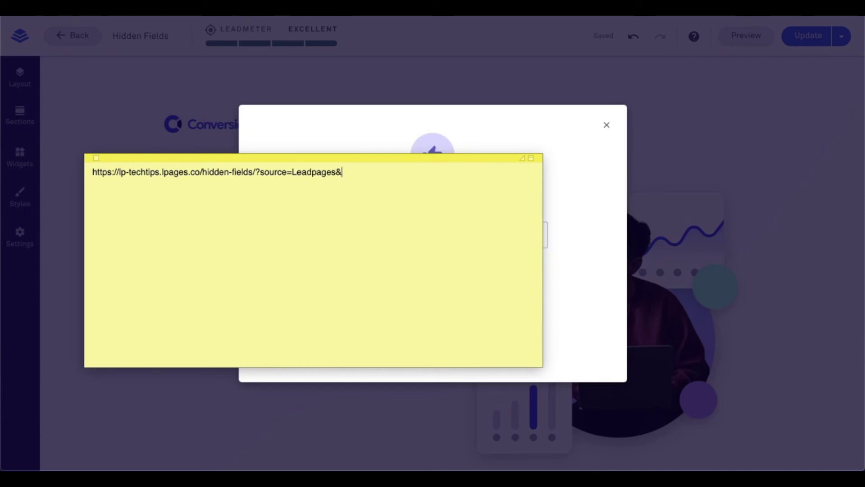
{"action": "type", "text": "referred_by=Daniel"}
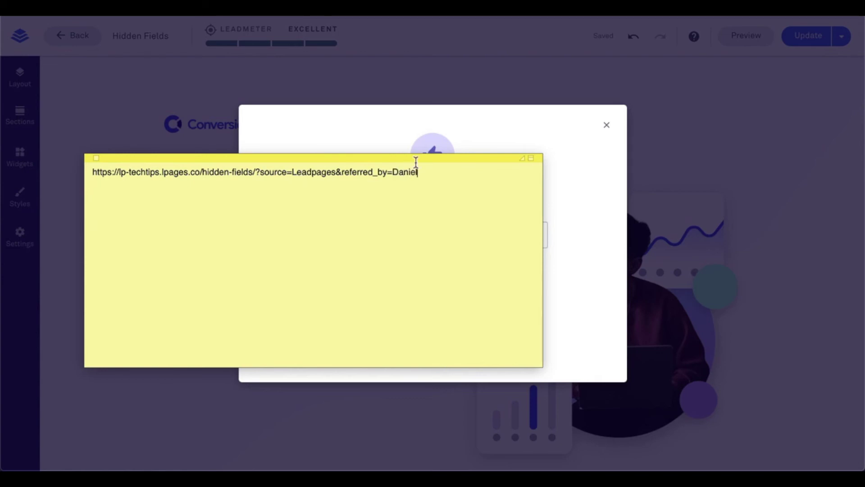
- Copy the full test URL and paste it into a new browser tab
{"action": "left_click_drag", "start_coordinate": [431, 171], "coordinate": [90, 172]}
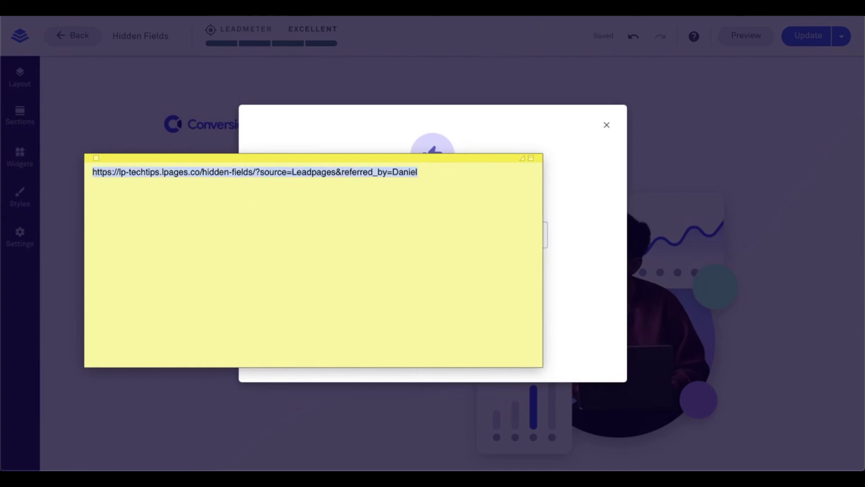
{"action": "key", "text": "super+t"}
{"action": "key", "text": "super+v"}
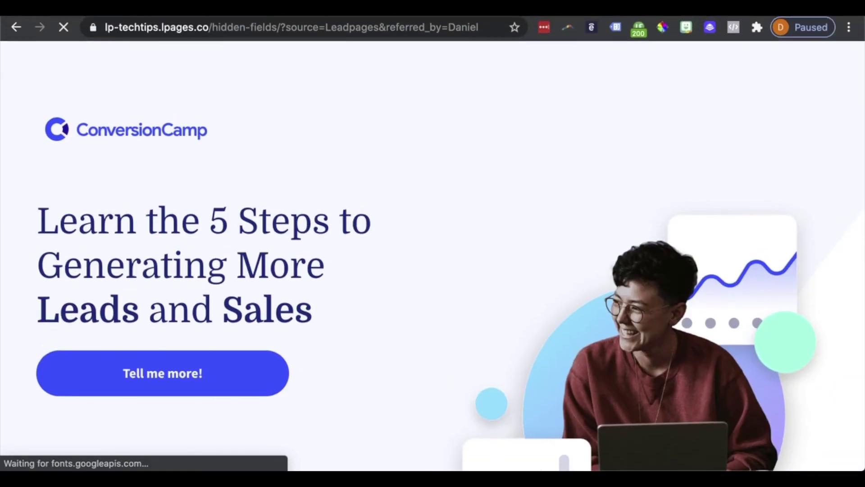
- Check the source and referred_by query parameters in the loaded page's address
{"action": "left_click", "coordinate": [321, 29]}
{"action": "left_click_drag", "start_coordinate": [320, 29], "coordinate": [478, 29]}
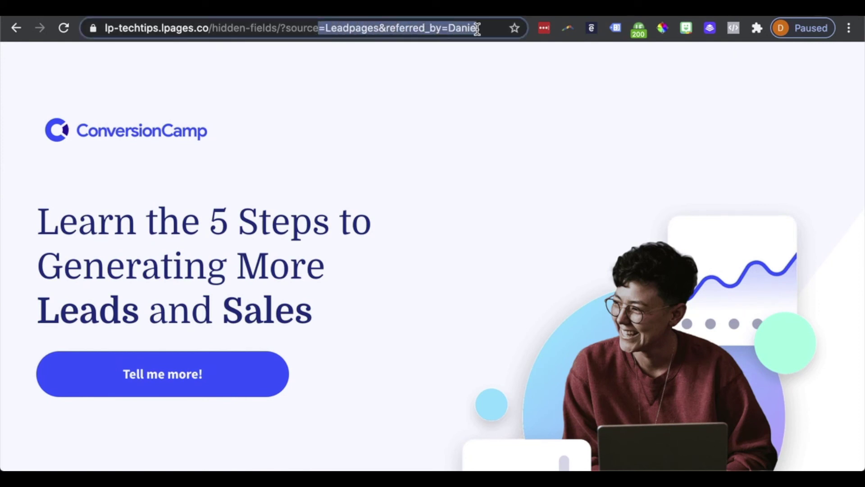
{"action": "left_click", "coordinate": [415, 98]}
- Open the Tell me more! pop-up, enter a +test variant of a saved e-mail, and submit
{"action": "left_click", "coordinate": [145, 373]}
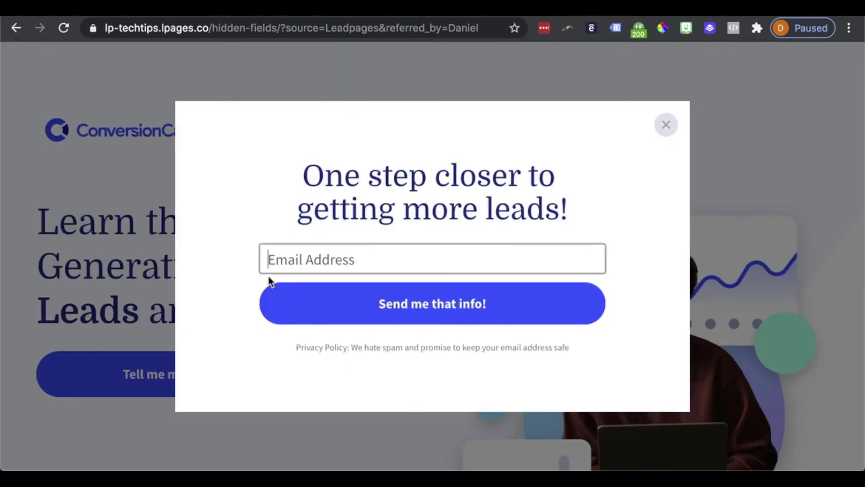
{"action": "left_click", "coordinate": [298, 262]}
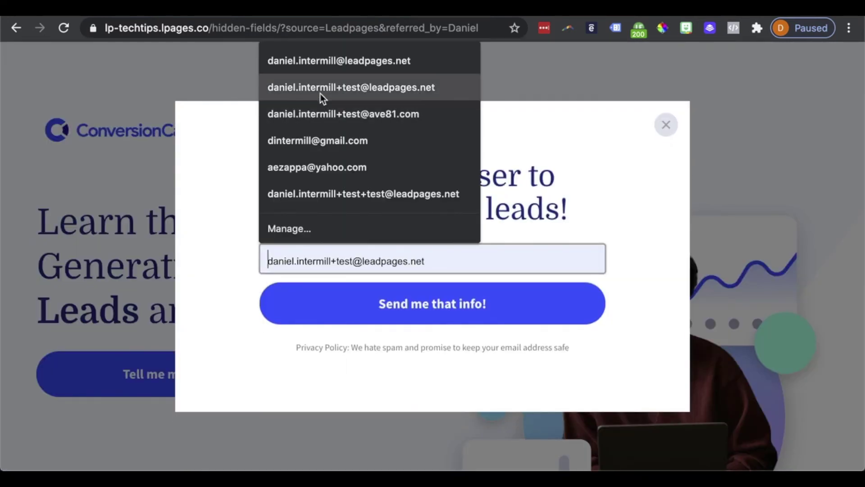
{"action": "left_click", "coordinate": [321, 66]}
{"action": "left_click", "coordinate": [364, 260]}
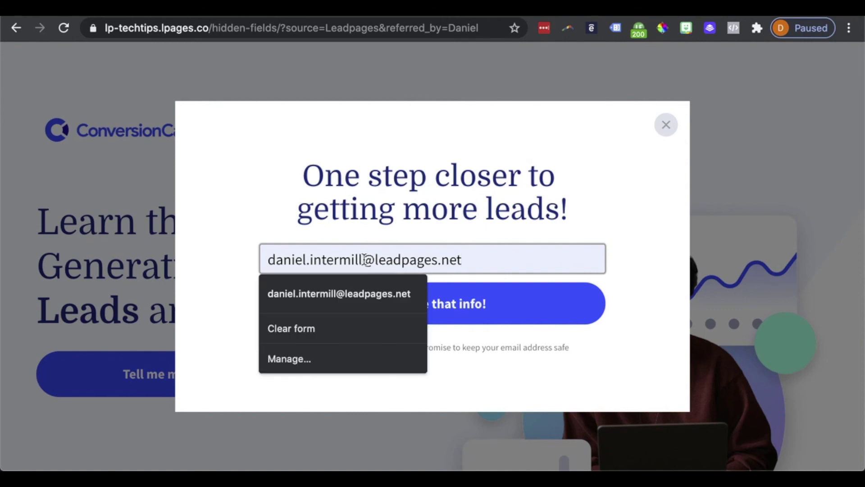
{"action": "type", "text": "+test"}
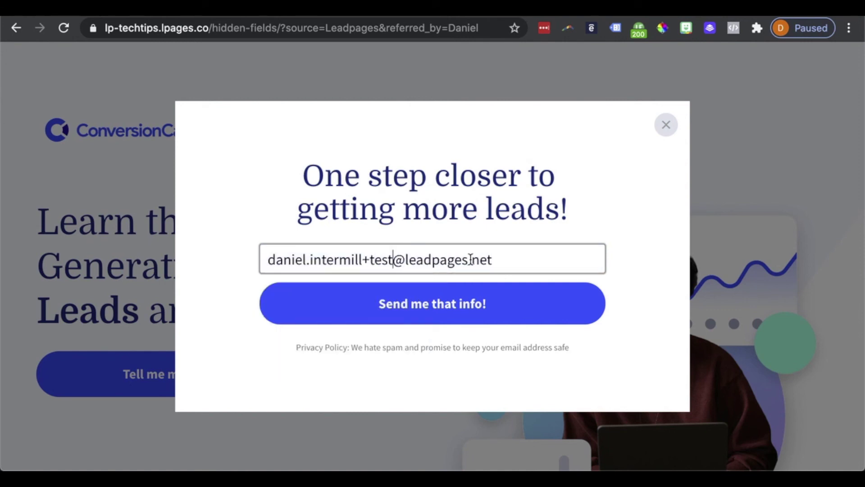
{"action": "double_click", "coordinate": [470, 260]}
{"action": "type", "text": "com"}
{"action": "left_click", "coordinate": [392, 262]}
{"action": "type", "text": "ing"}
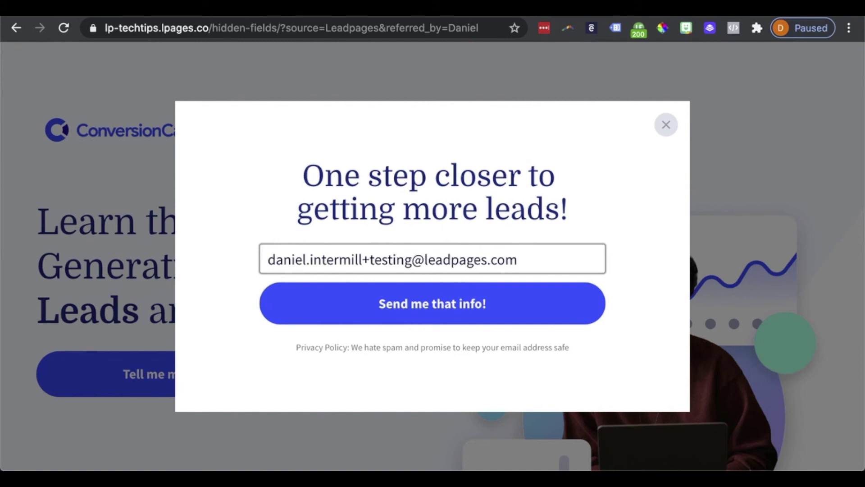
{"action": "type", "text": "123ab"}
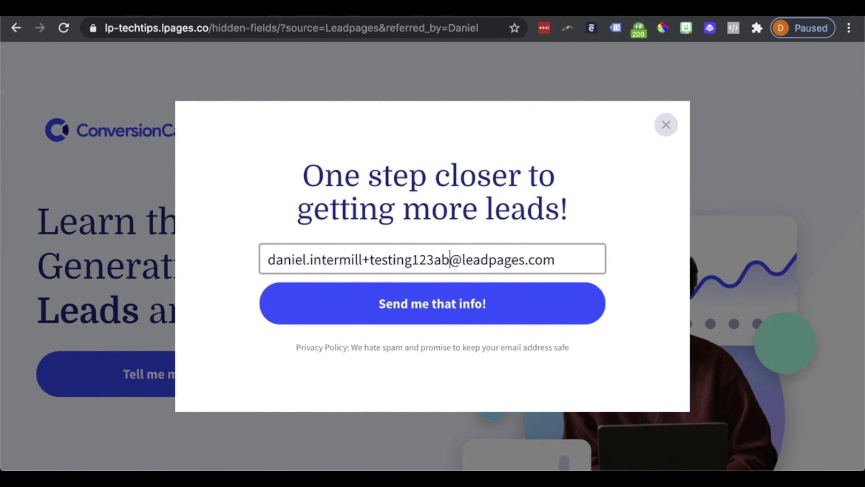
{"action": "type", "text": "c"}
{"action": "left_click", "coordinate": [426, 311]}
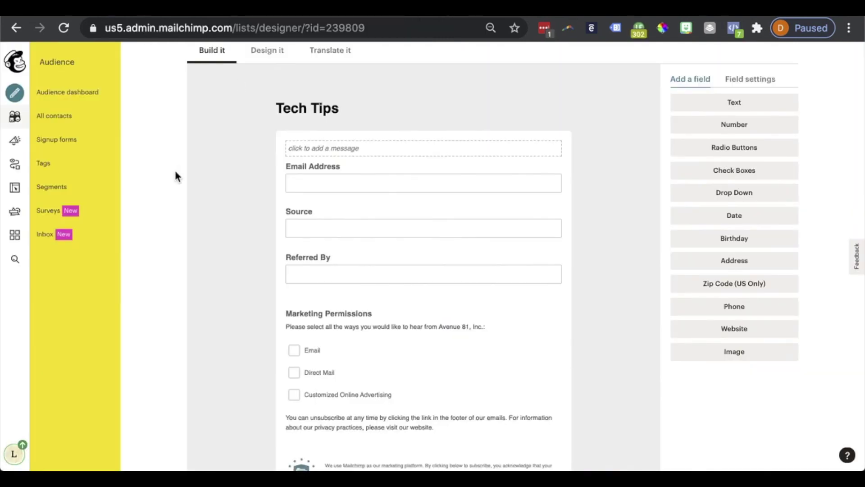
- Open the Tech Tips audience contacts and scroll to the table showing the test signup
{"action": "left_click", "coordinate": [15, 118]}
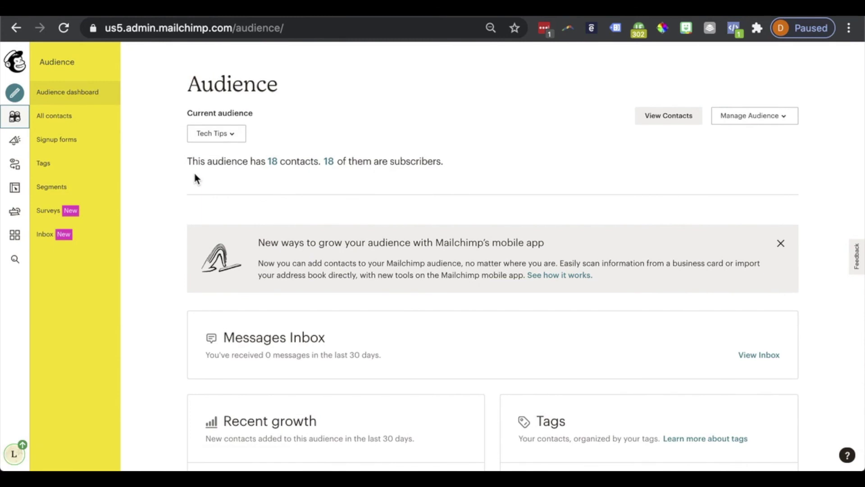
{"action": "left_click", "coordinate": [655, 120]}
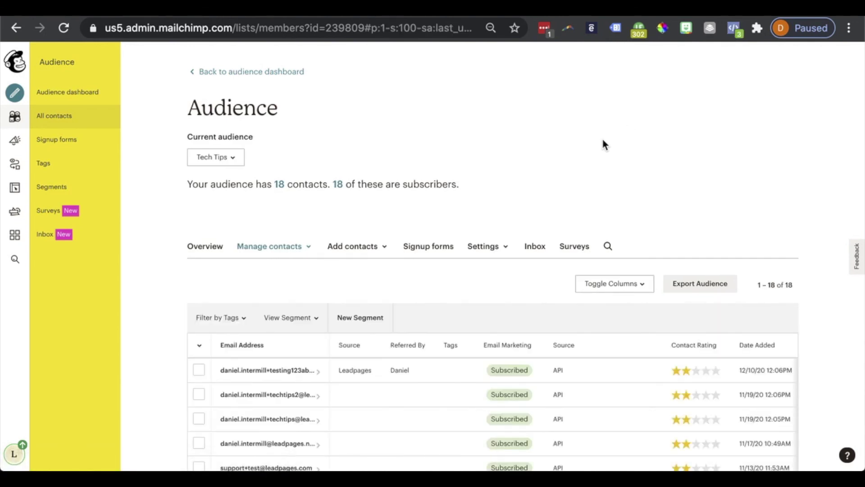
{"action": "scroll", "coordinate": [604, 143], "scroll_direction": "down", "scroll_amount": 3}
{"action": "scroll", "coordinate": [605, 144], "scroll_direction": "down", "scroll_amount": 1}
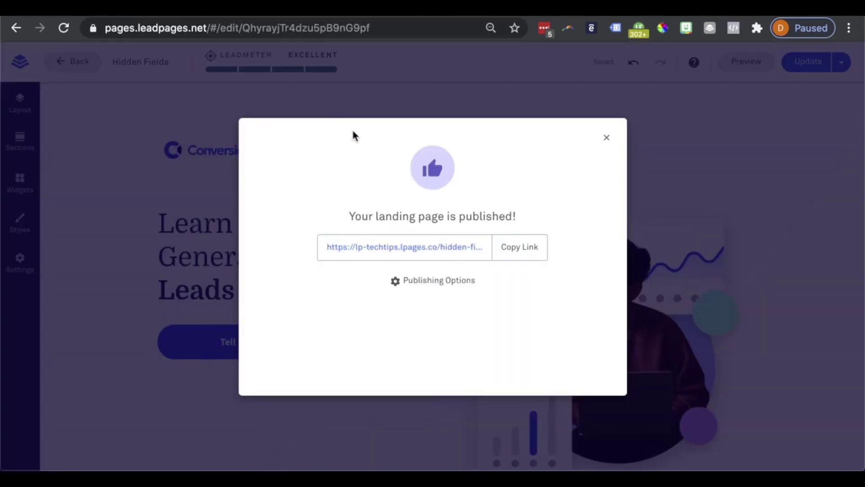
- Close the published confirmation and bring up the Help panel's suggested articles
{"action": "left_click", "coordinate": [605, 139]}
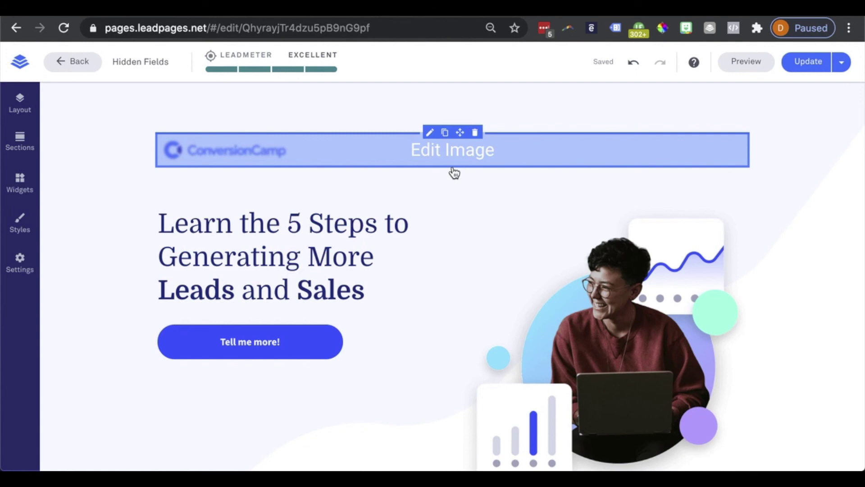
{"action": "left_click", "coordinate": [694, 63]}
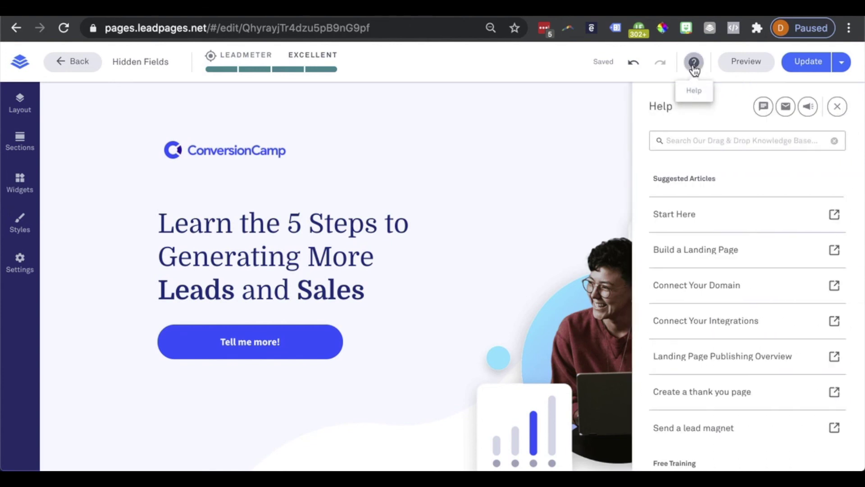